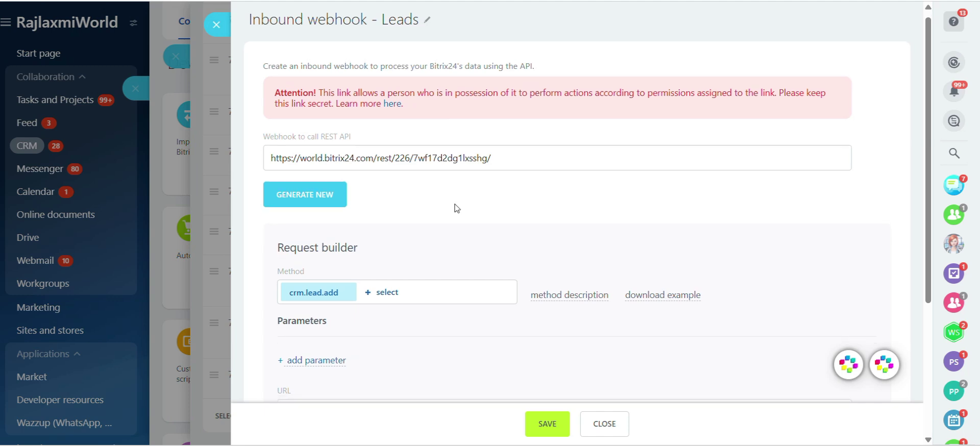
Rename the inbound webhook from Leads to "Inbound webhook - Deal"
click(428, 27)
key(BackSpace)
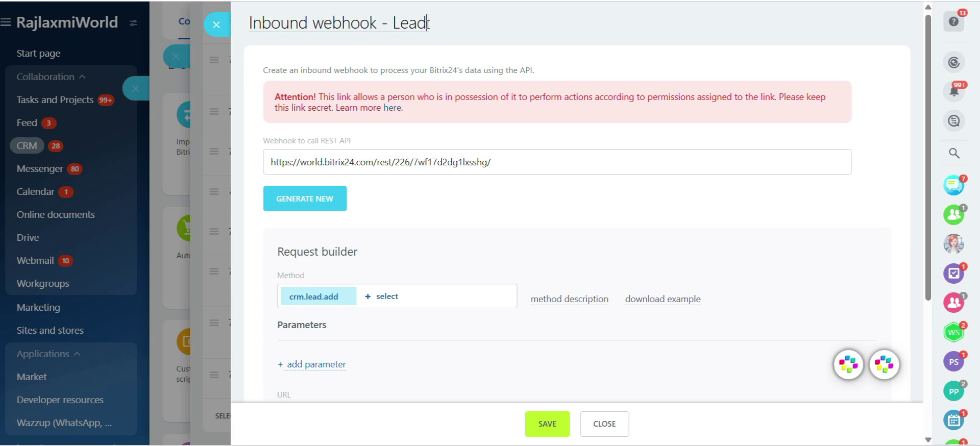
key(BackSpace)
key(BackSpace)
key(BackSpace)
key(BackSpace)
text(Deal)
click(606, 55)
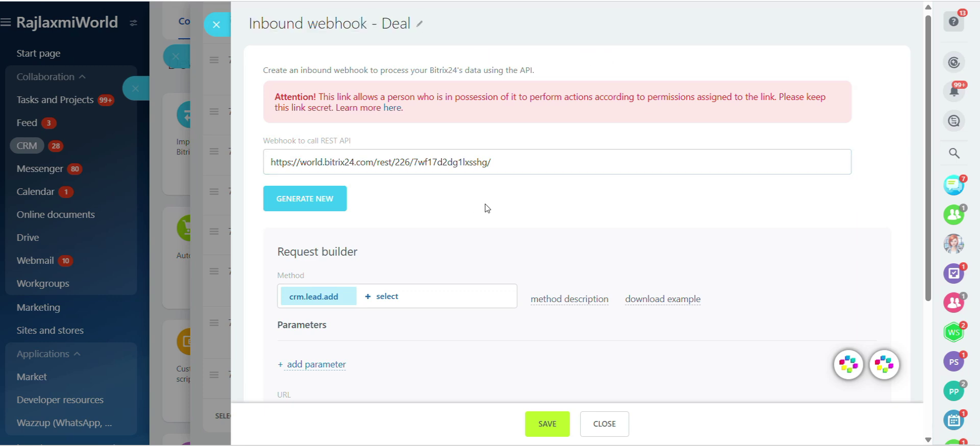
Examine the webhook URL used to call the REST API
scroll(486, 207, down, 1)
scroll(346, 153, up, 1)
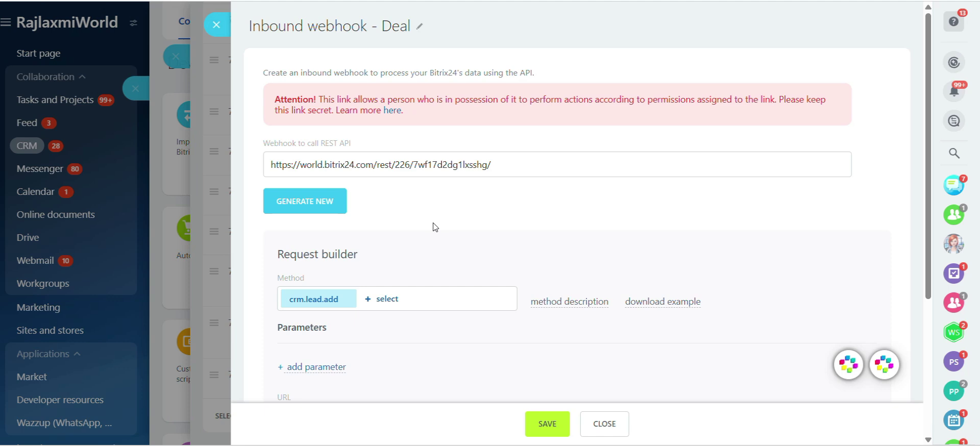
scroll(435, 227, down, 1)
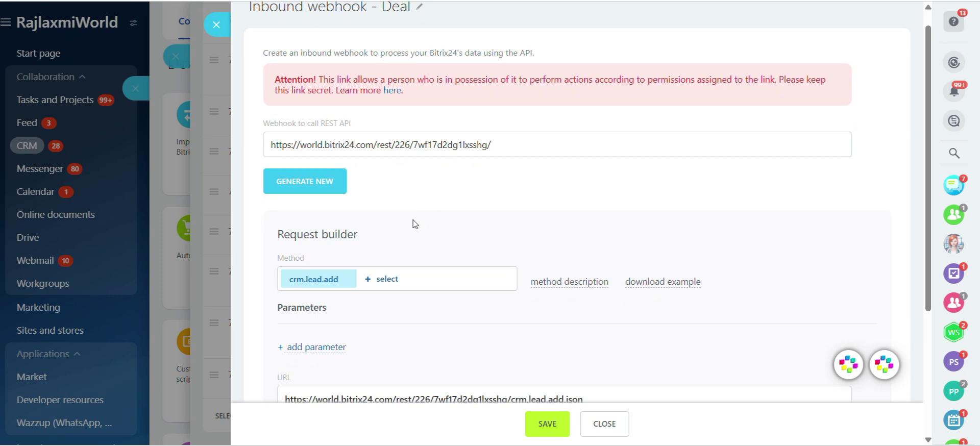
click(393, 149)
triple_click(393, 149)
click(394, 149)
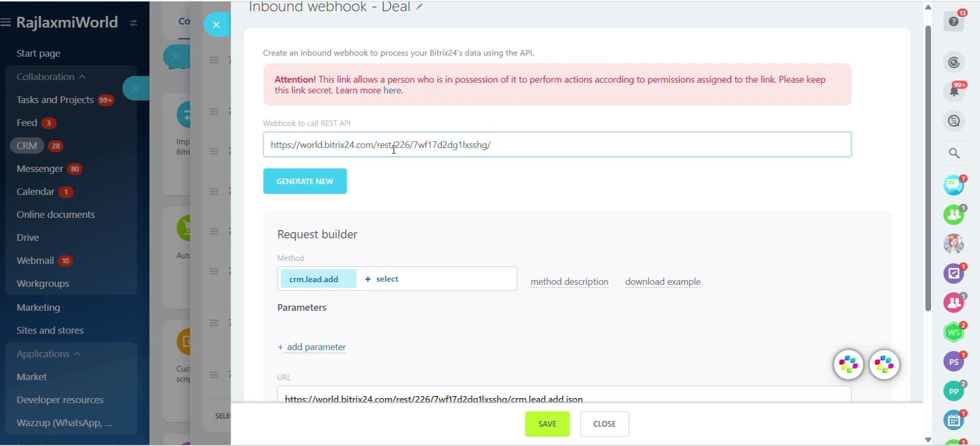
triple_click(393, 146)
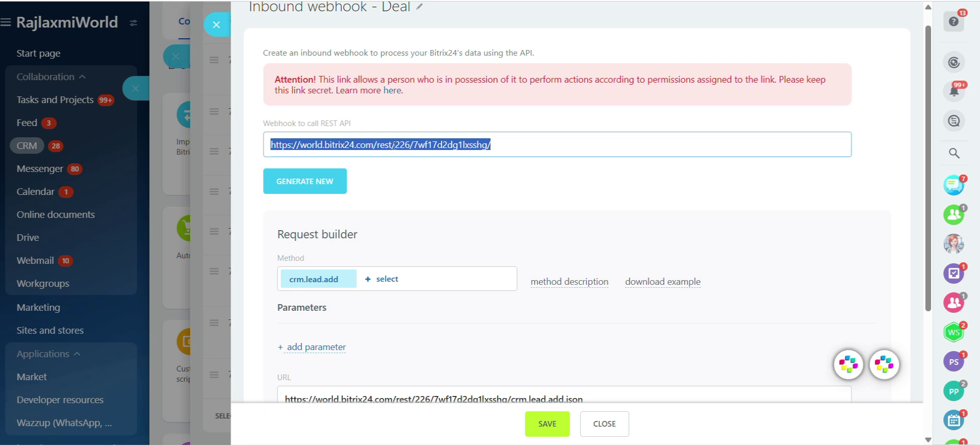
scroll(399, 177, down, 1)
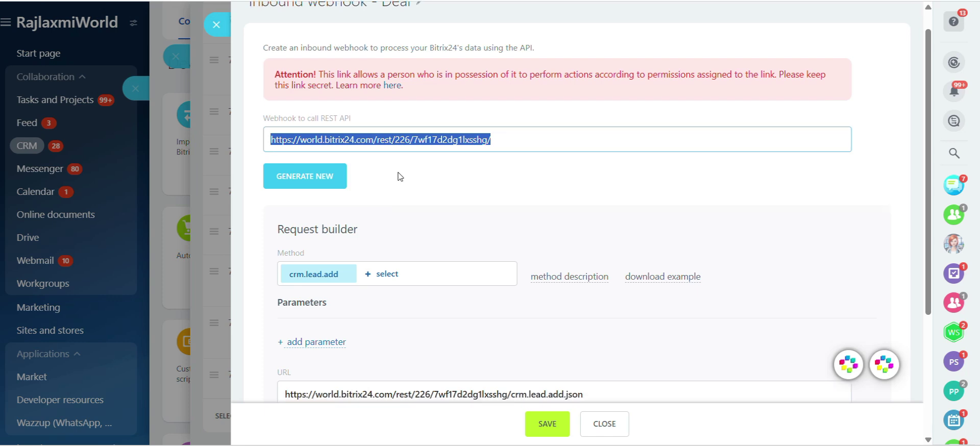
click(395, 144)
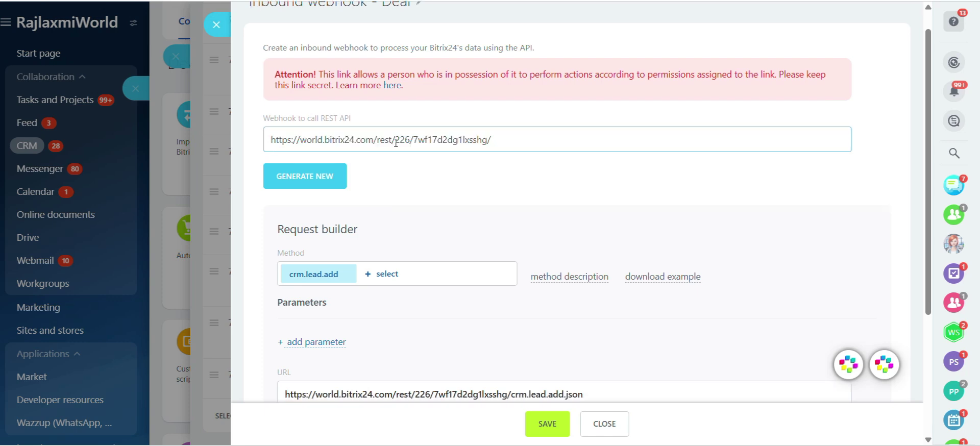
Set the request builder's method to crm.deal.add
scroll(401, 168, down, 1)
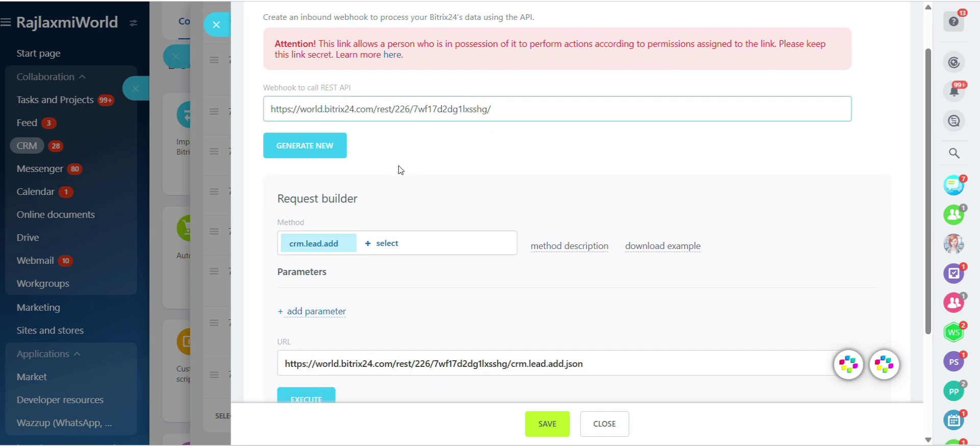
click(382, 245)
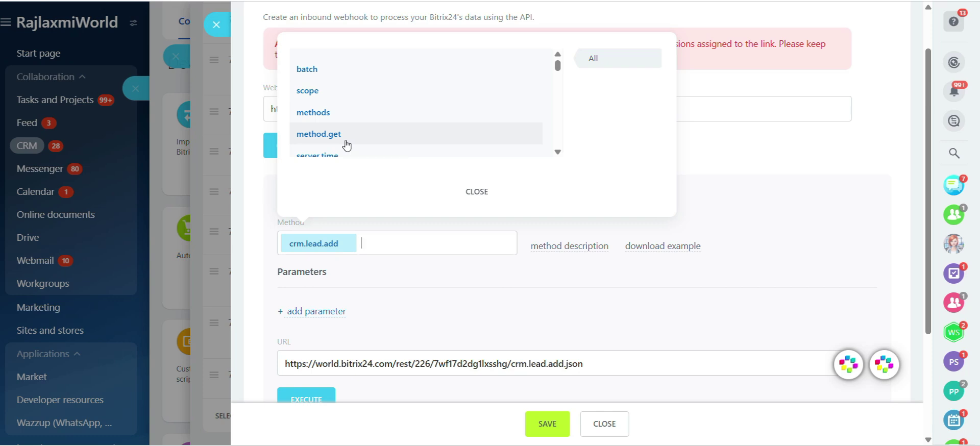
text(crm.de)
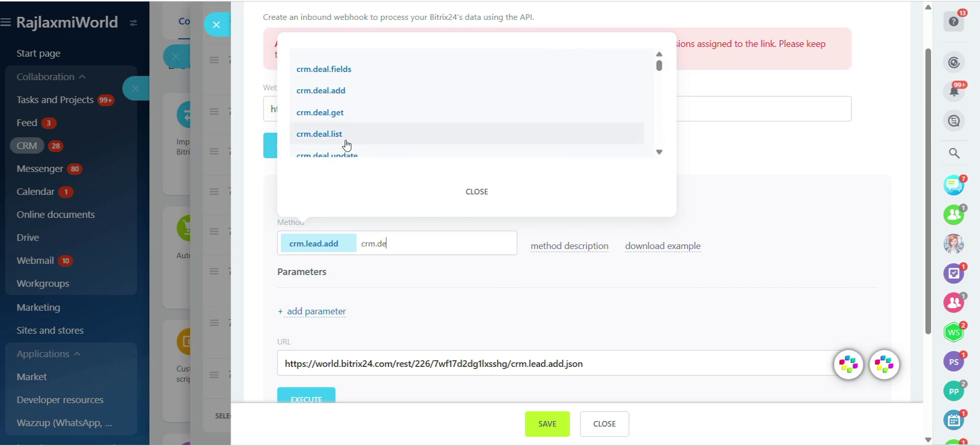
text(al.add)
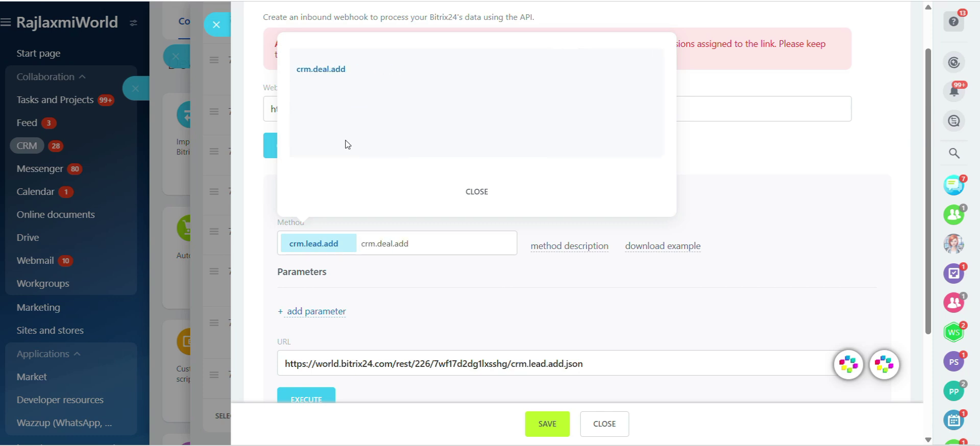
click(331, 72)
click(331, 71)
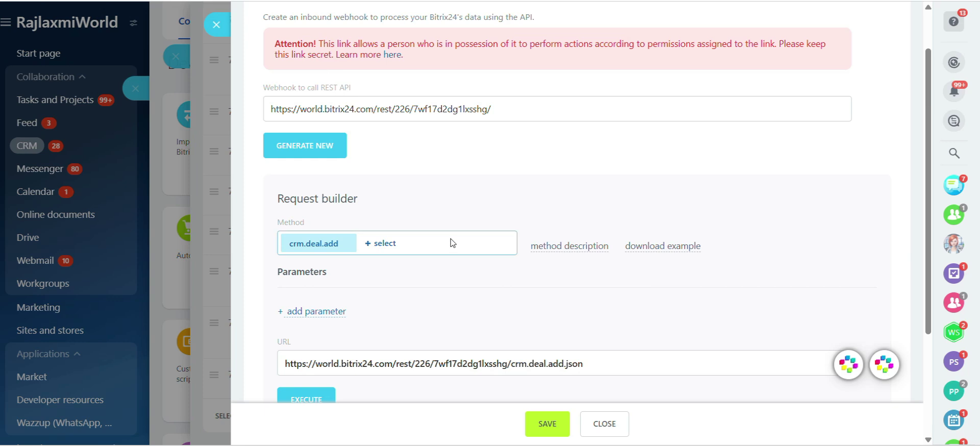
Select the whole generated crm.deal.add request URL and switch to Postman
scroll(440, 287, down, 1)
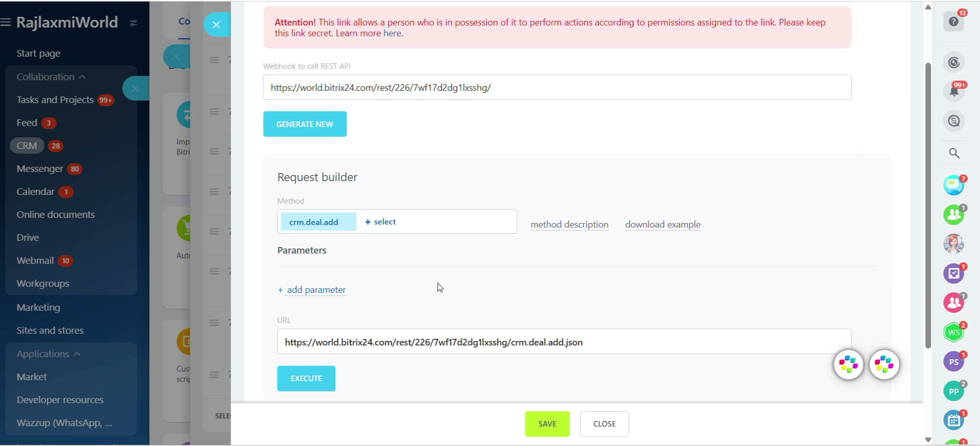
scroll(408, 279, down, 2)
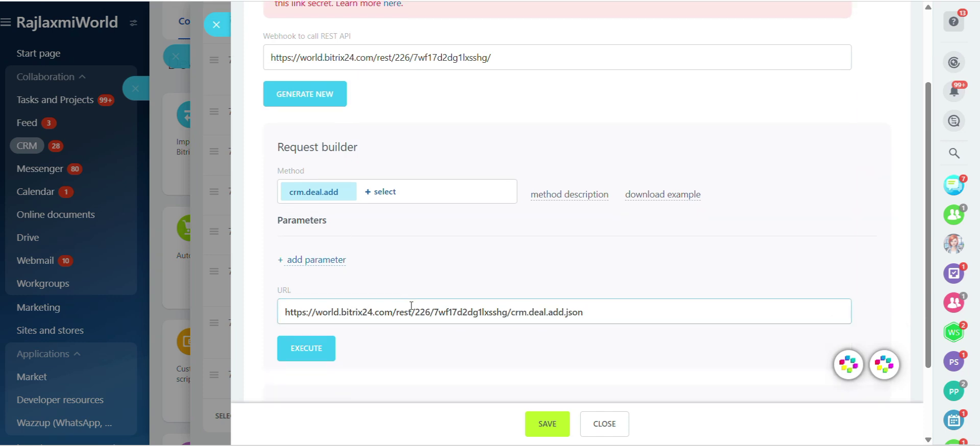
scroll(411, 296, down, 3)
click(416, 248)
key(ctrl+a)
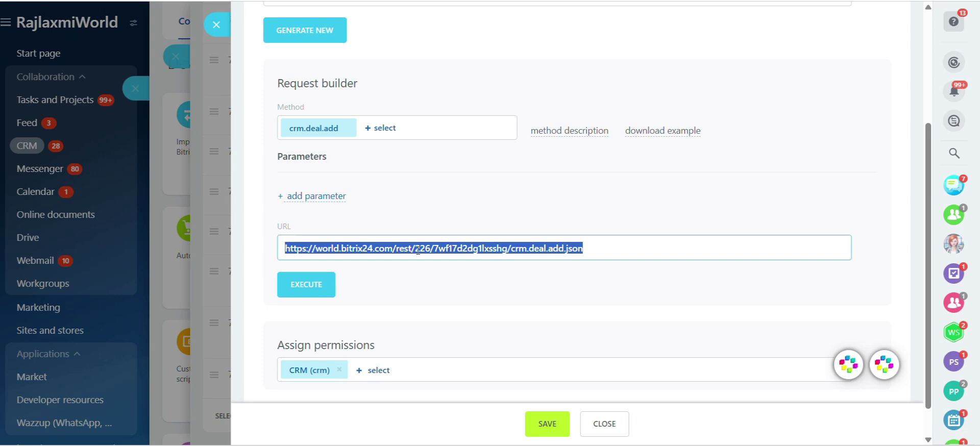
key(alt+Tab)
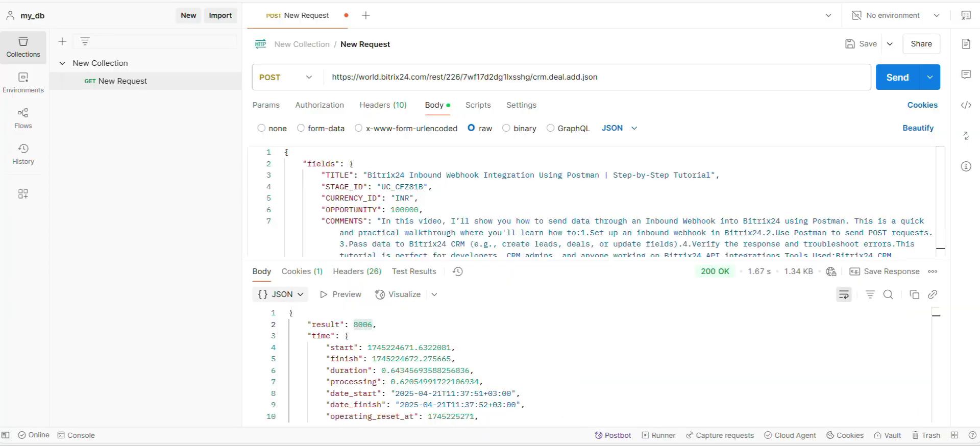
Check the POST request's URL against the generated webhook address for crm.deal.add
scroll(522, 184, down, 1)
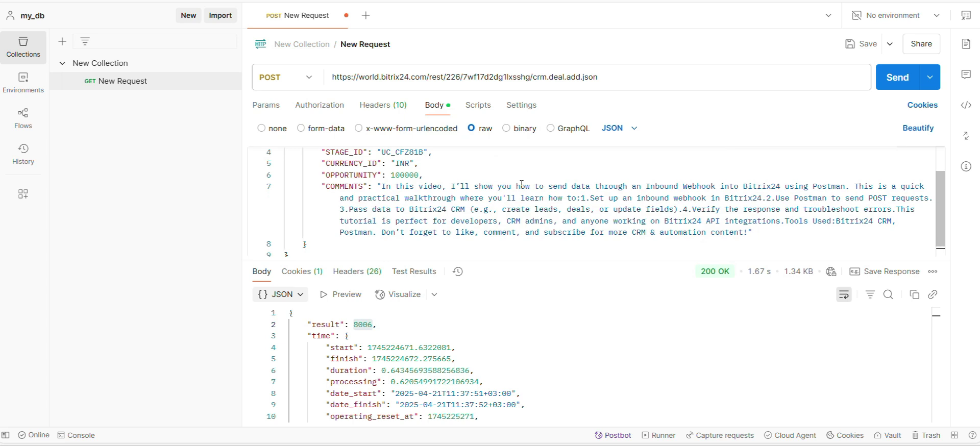
click(522, 184)
triple_click(516, 70)
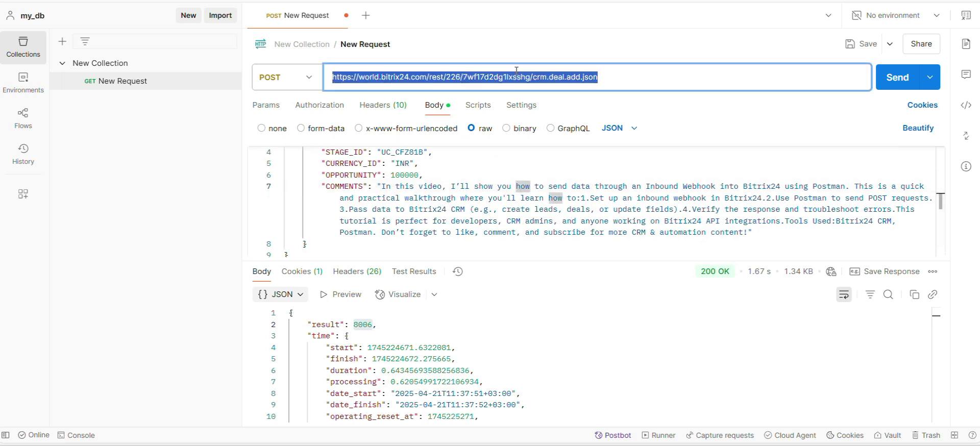
click(515, 75)
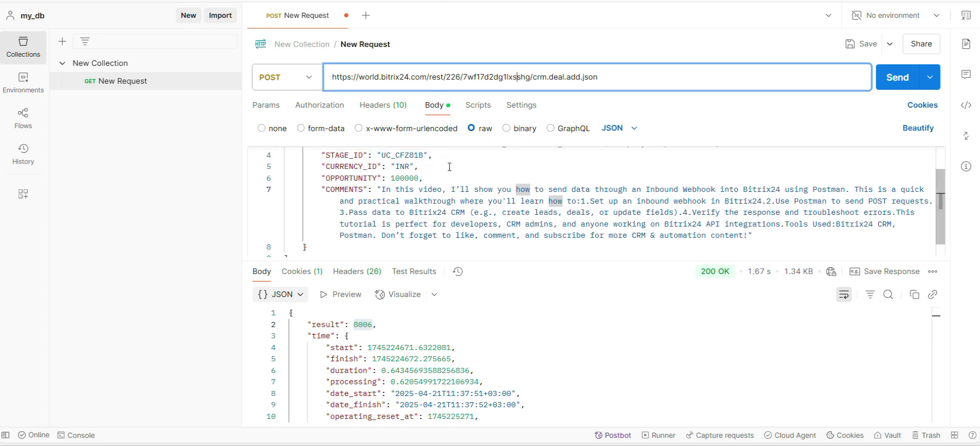
Examine the TITLE, STAGE_ID, CURRENCY_ID, OPPORTUNITY and COMMENTS fields in the request's JSON body
scroll(449, 167, up, 1)
click(431, 193)
scroll(371, 178, up, 1)
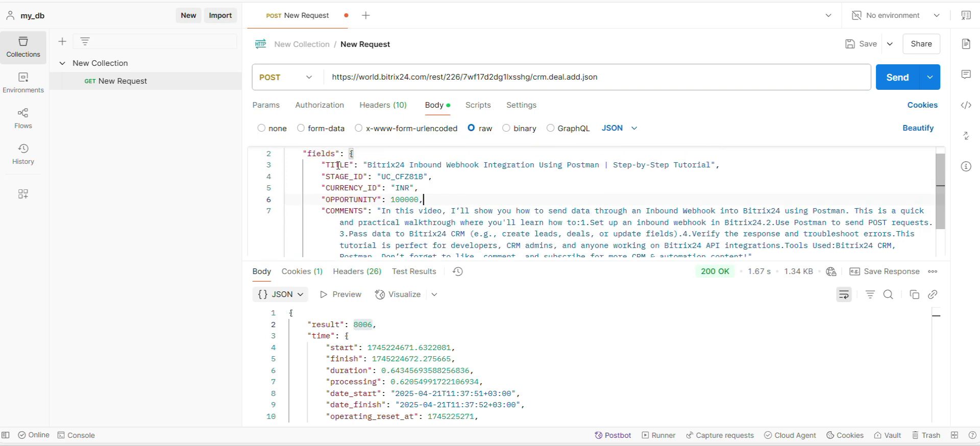
double_click(335, 164)
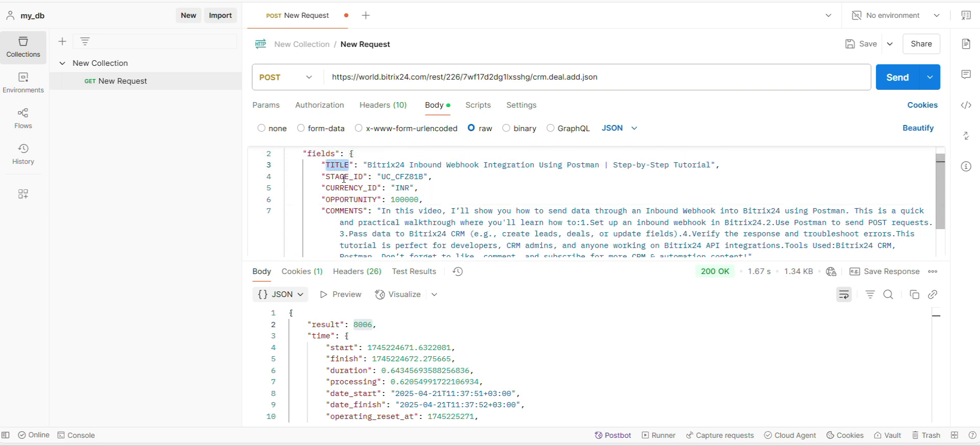
double_click(344, 177)
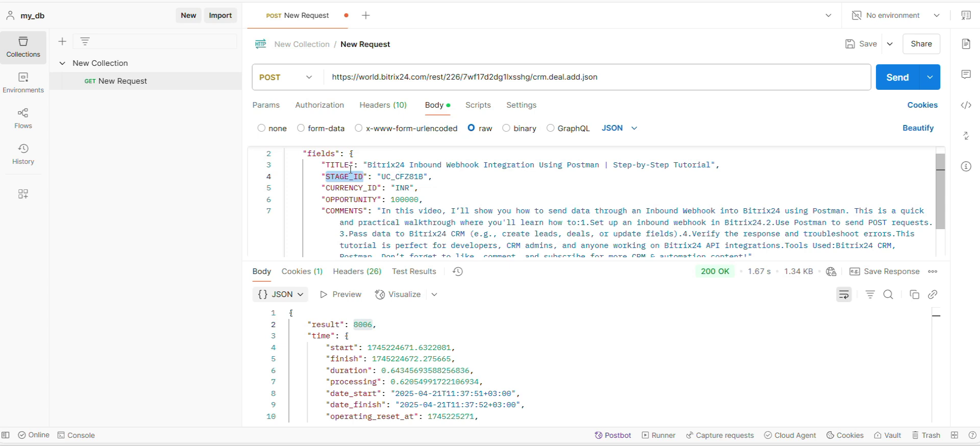
key(ctrl+a)
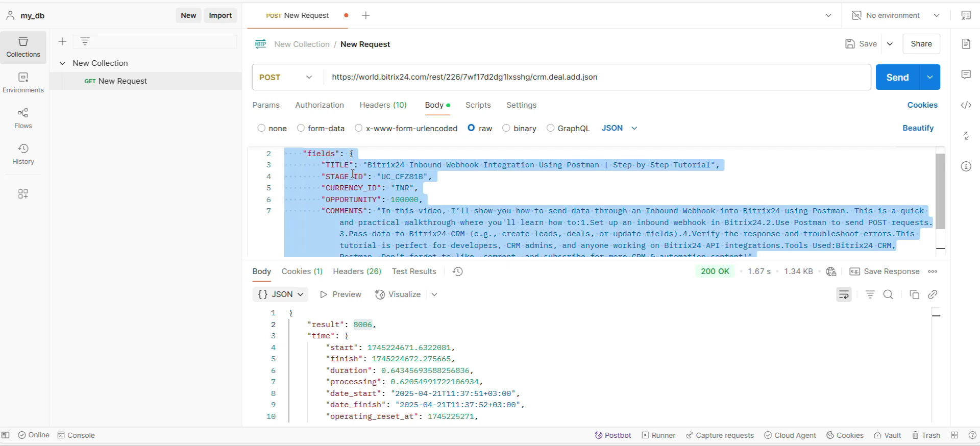
double_click(353, 174)
double_click(356, 189)
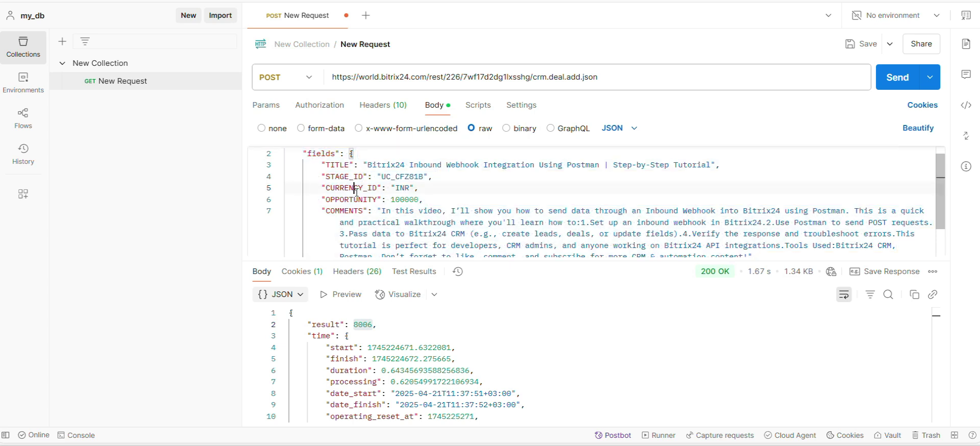
double_click(355, 200)
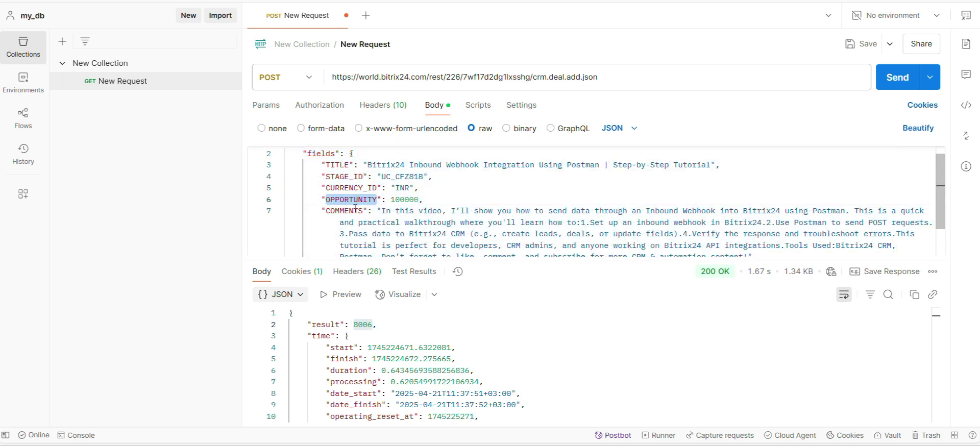
click(354, 210)
double_click(354, 210)
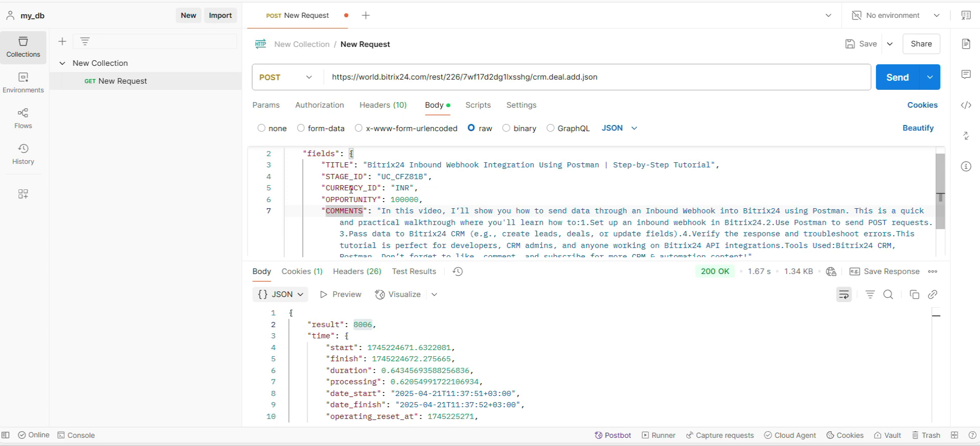
Send the POST request with the deal data to the crm.deal.add webhook
click(436, 176)
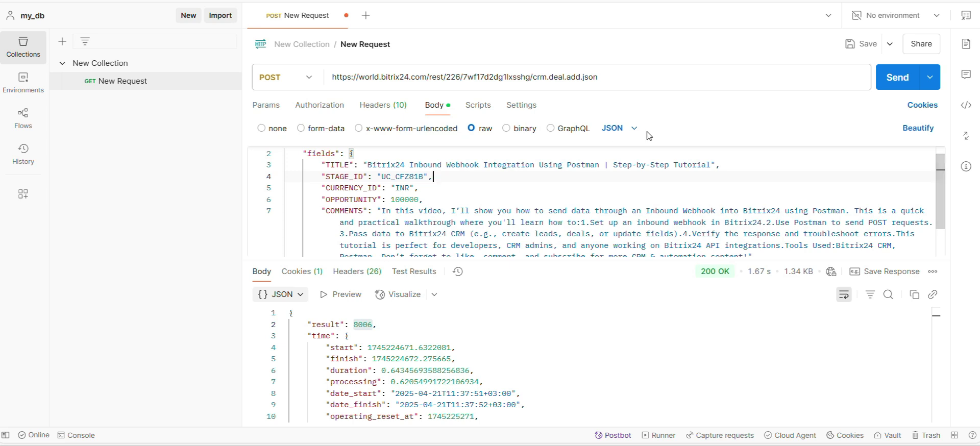
click(886, 86)
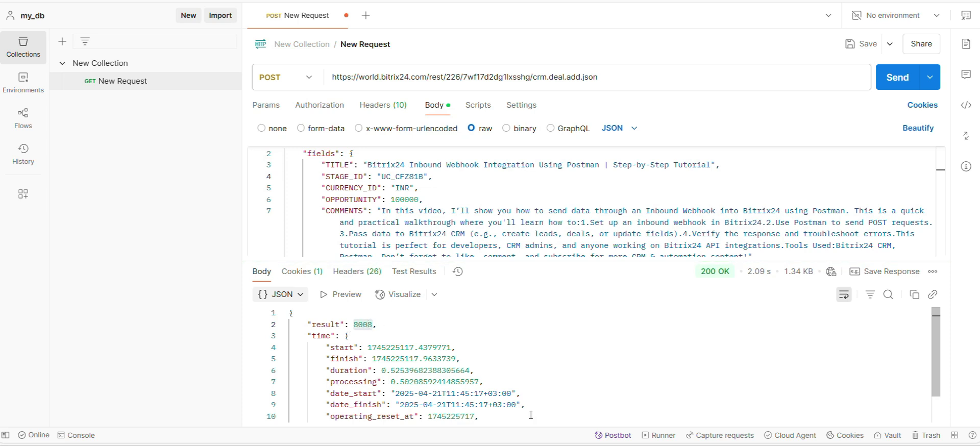
Switch back to Bitrix24, refresh the Deals list and open the newest deal
click(618, 445)
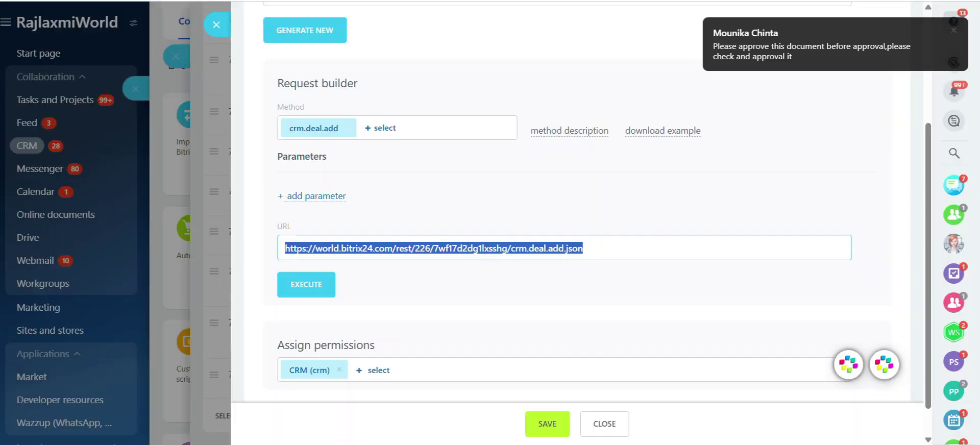
click(217, 24)
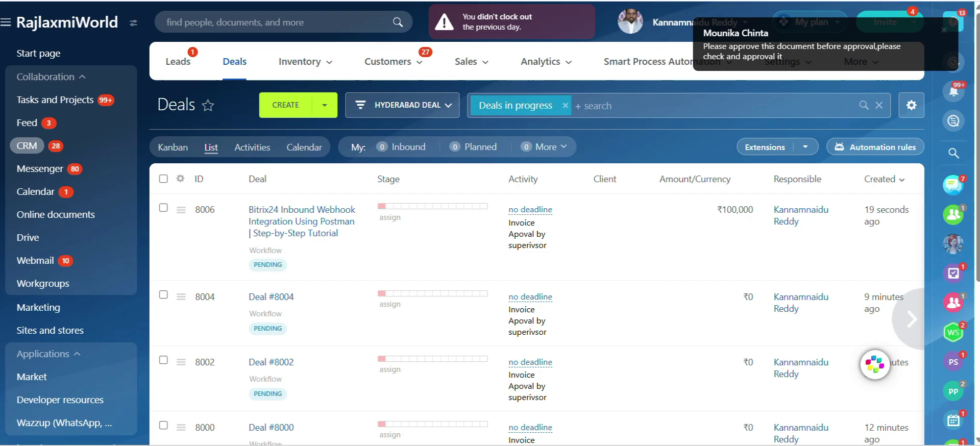
key(F5)
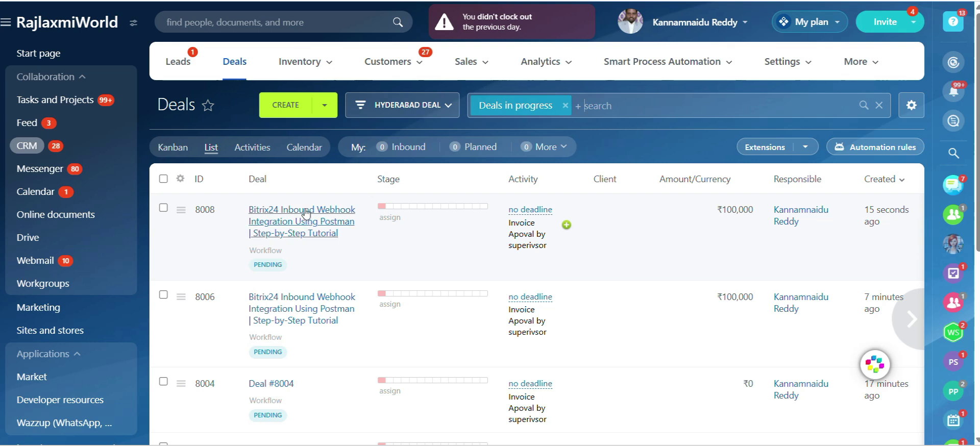
click(284, 227)
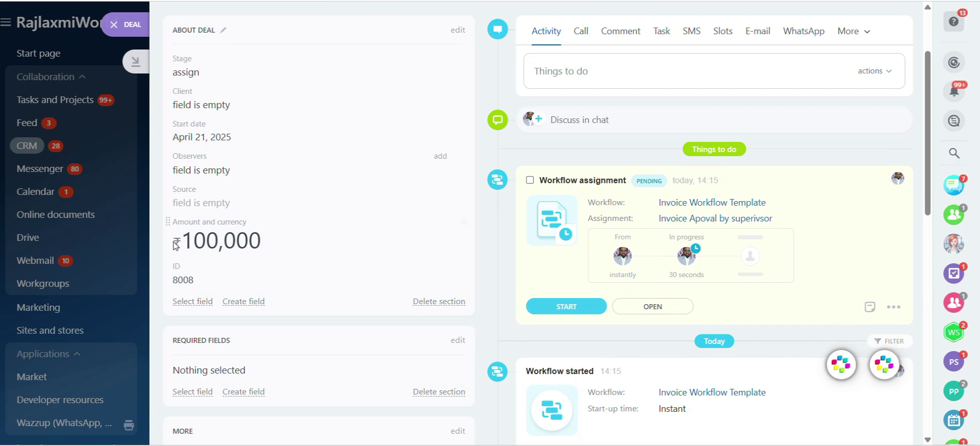
Check the new deal's amount, currency and title against the data sent in the request
click(211, 240)
scroll(194, 260, down, 1)
scroll(194, 261, down, 3)
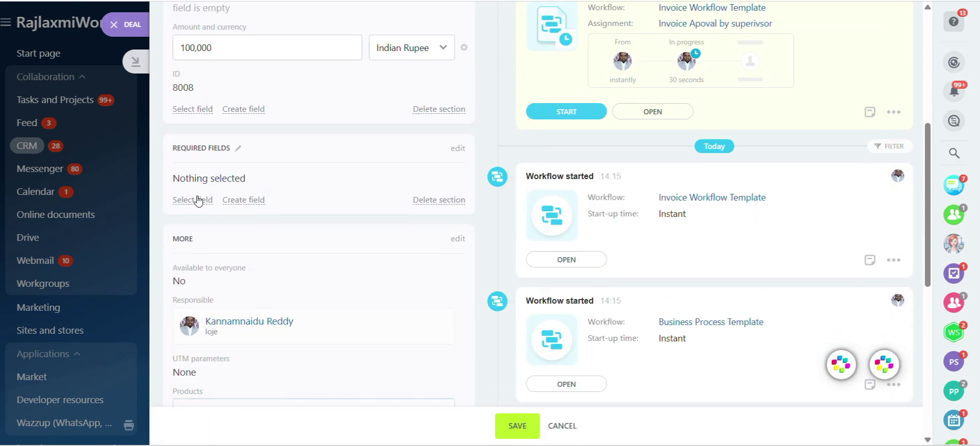
scroll(252, 222, up, 4)
scroll(253, 222, down, 7)
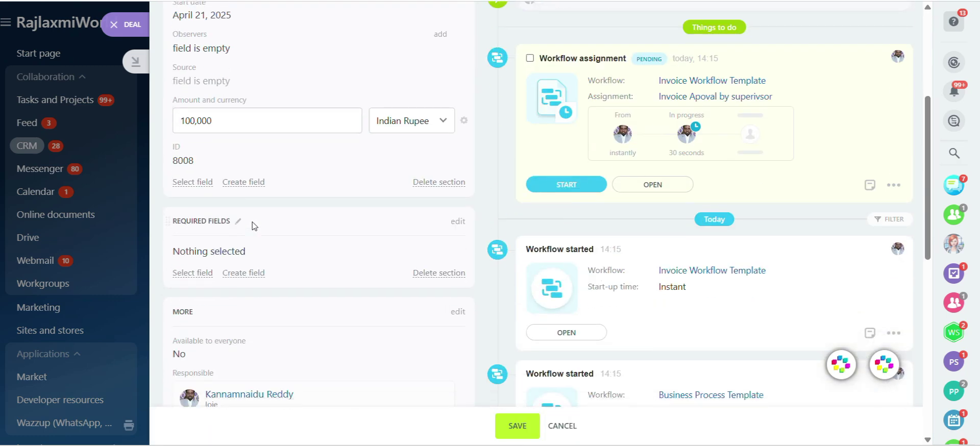
scroll(252, 225, up, 9)
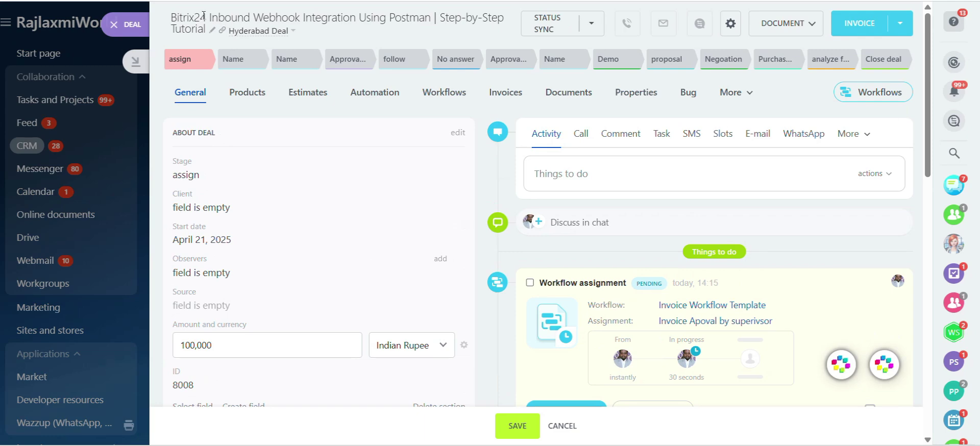
drag(172, 18, 208, 50)
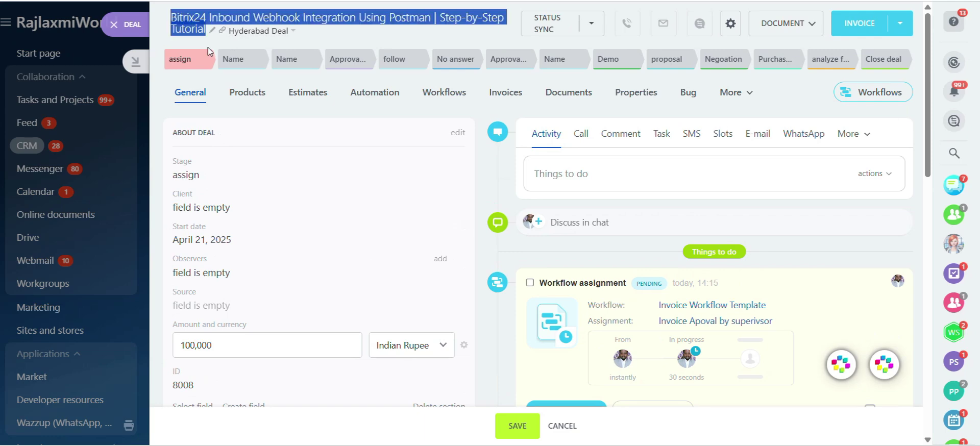
Expand the deal's Comment field and read its full text
scroll(284, 228, down, 10)
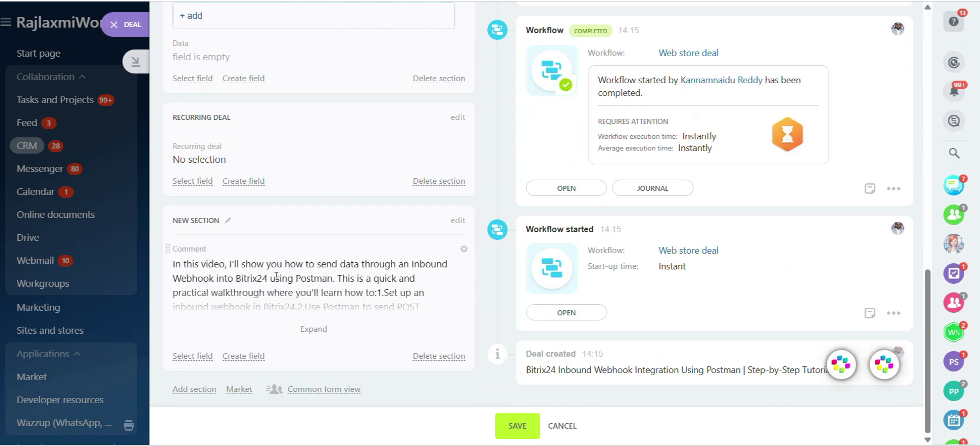
click(308, 330)
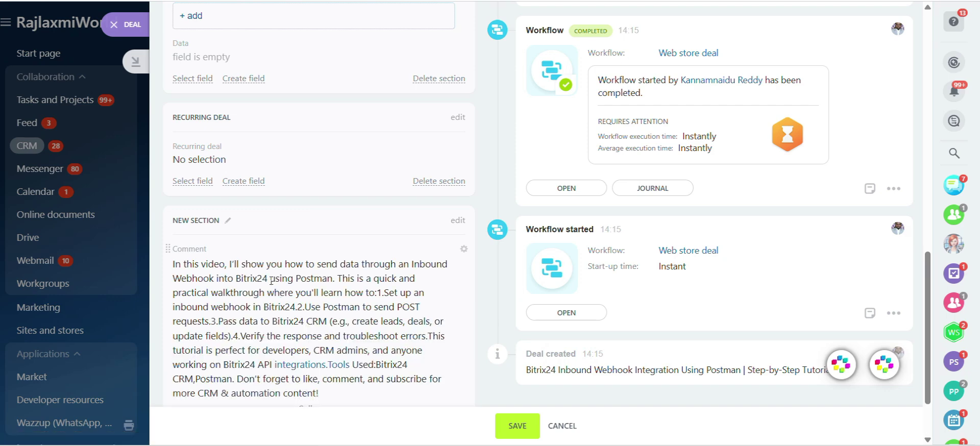
scroll(272, 284, up, 2)
scroll(272, 284, up, 8)
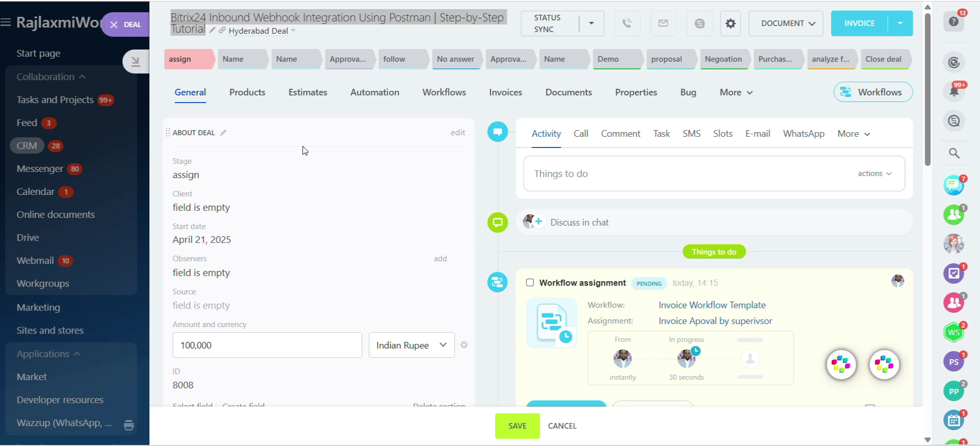
scroll(328, 182, down, 1)
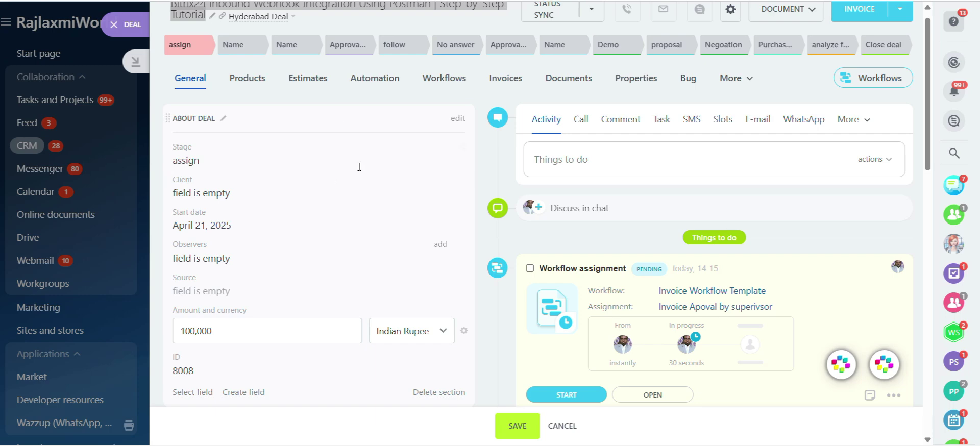
scroll(374, 206, down, 2)
scroll(375, 207, down, 3)
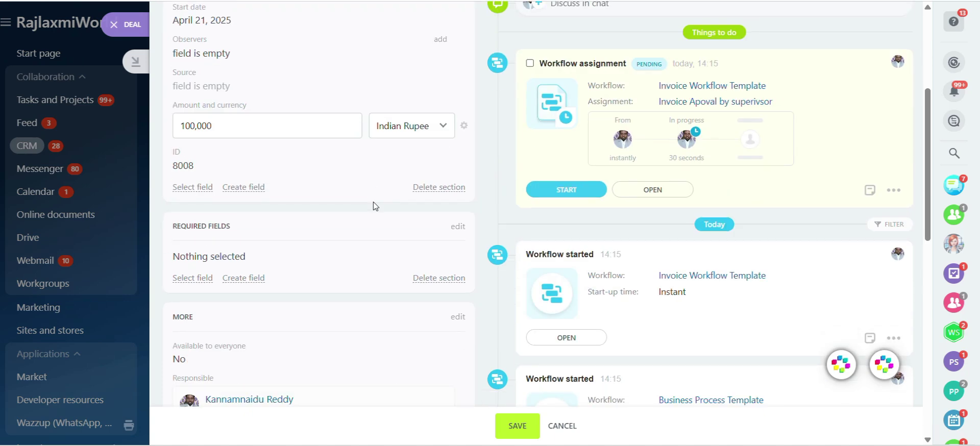
scroll(374, 206, up, 5)
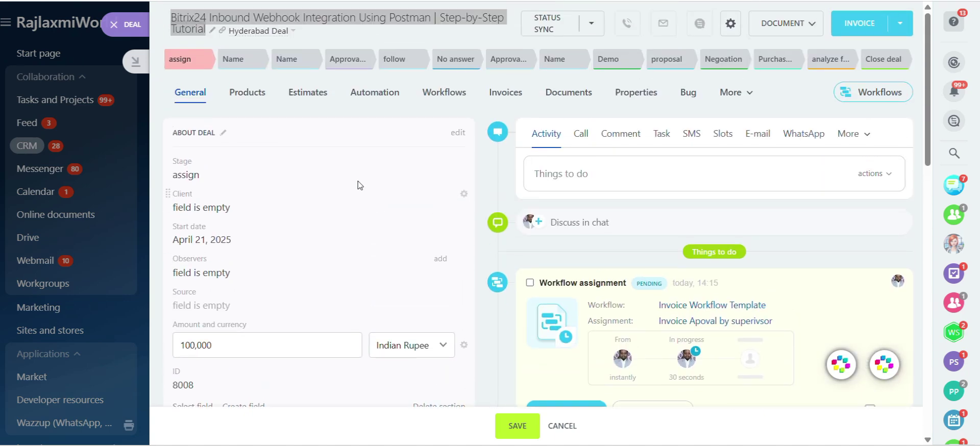
scroll(374, 236, down, 6)
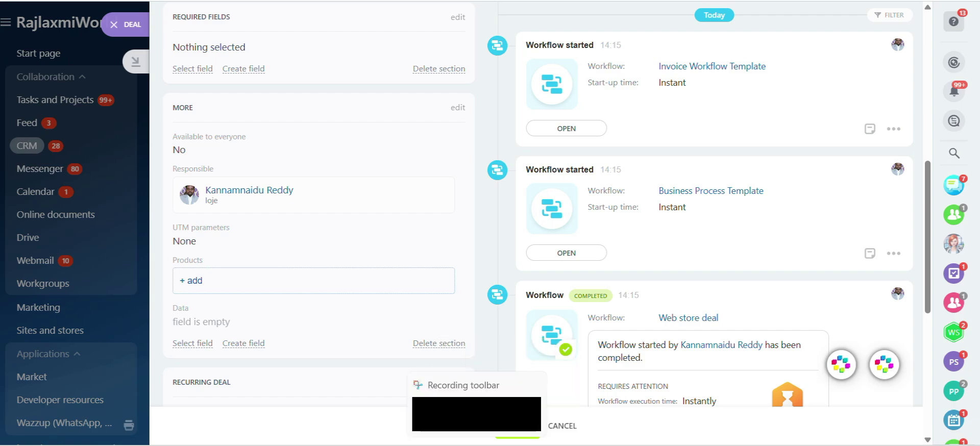
Switch back to Postman and review the fields in the crm.deal.add request's JSON body
click(460, 355)
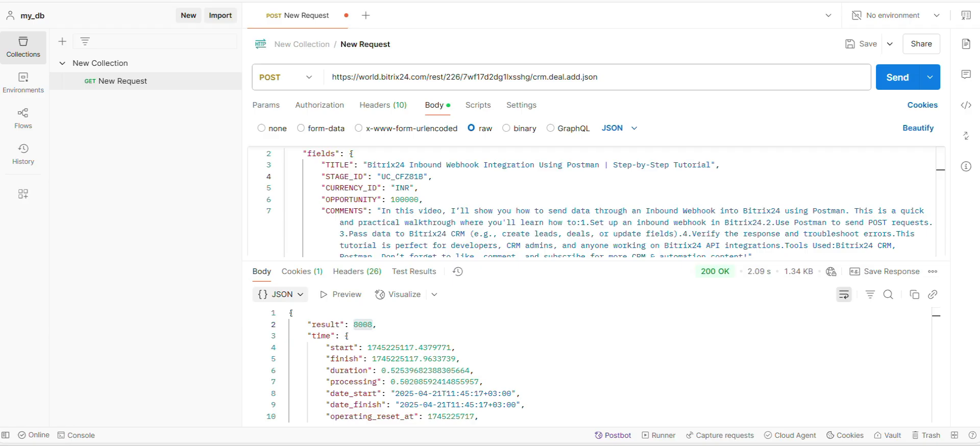
click(386, 186)
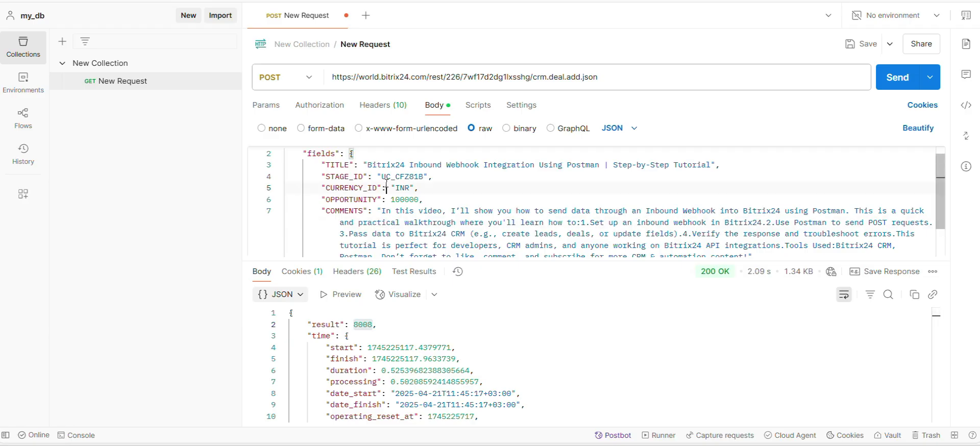
scroll(386, 182, down, 1)
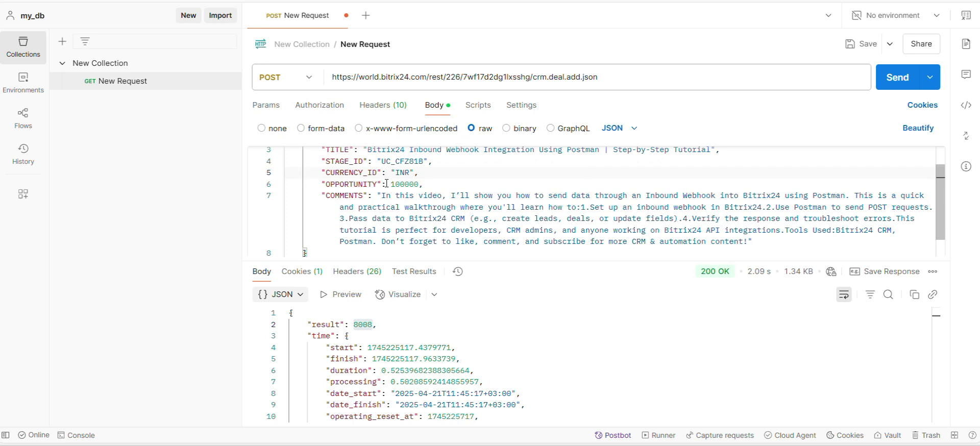
scroll(357, 173, up, 2)
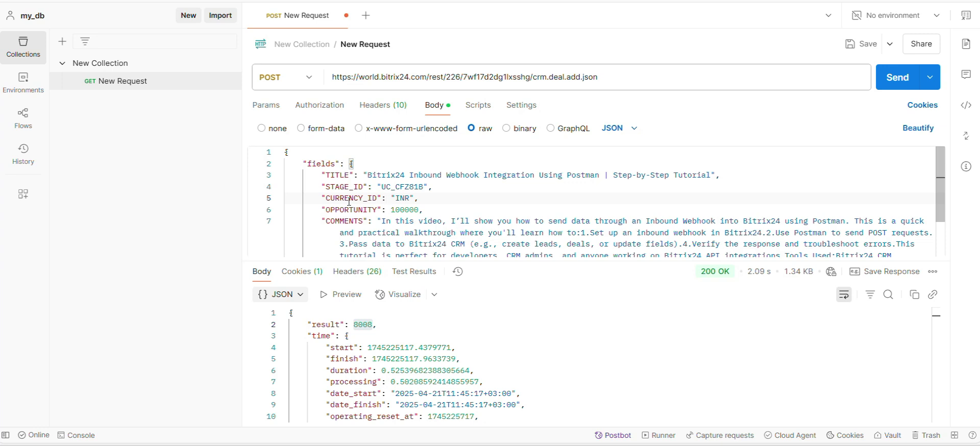